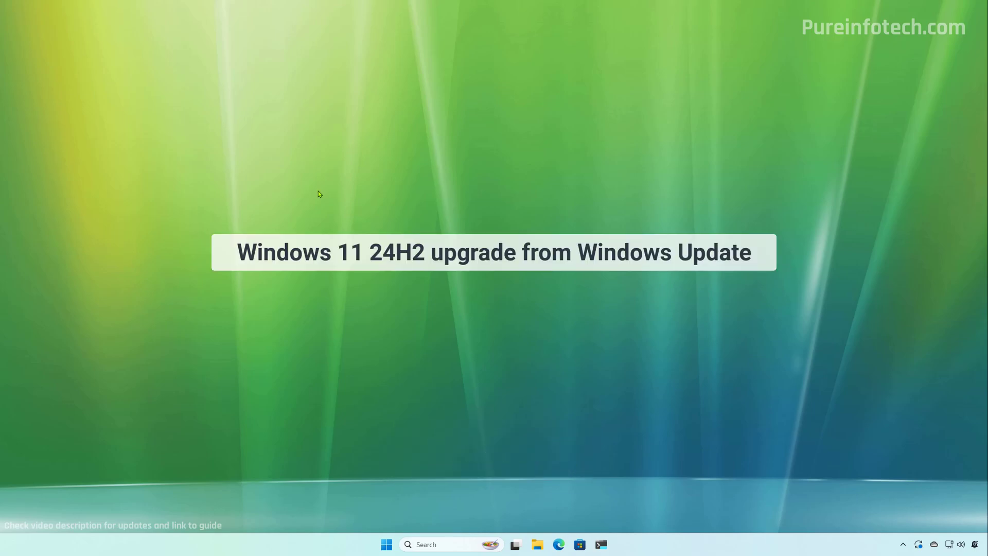
Search Start for 'settings', open Settings and go to the Windows Update page.
key("super")
type("settings")
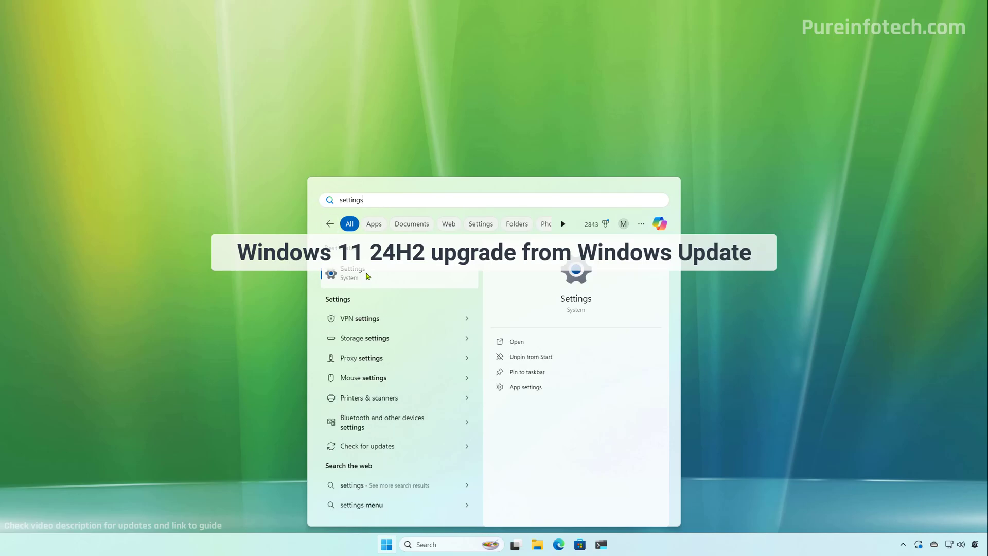
left_click(367, 273)
left_click(217, 343)
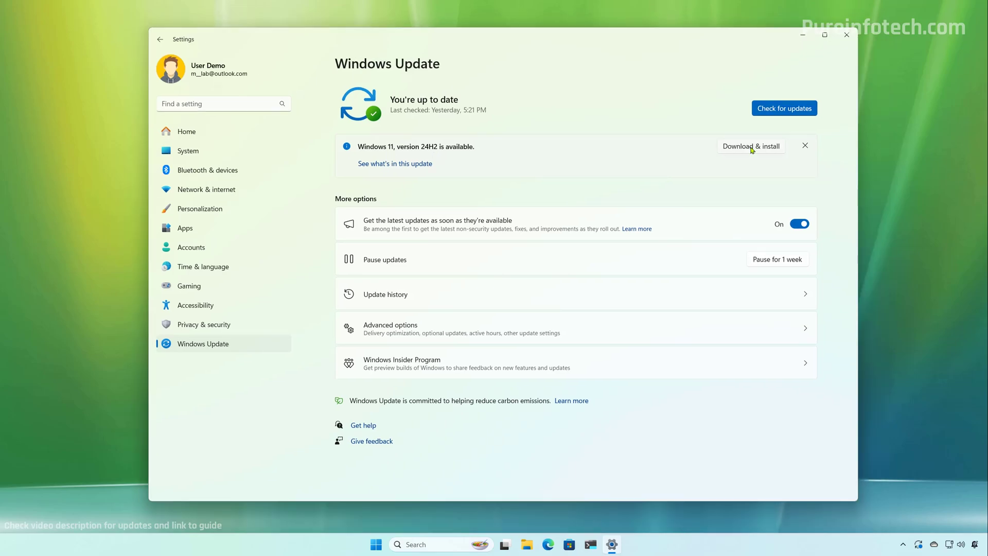
Start the download and install of Windows 11, version 24H2.
left_click(750, 147)
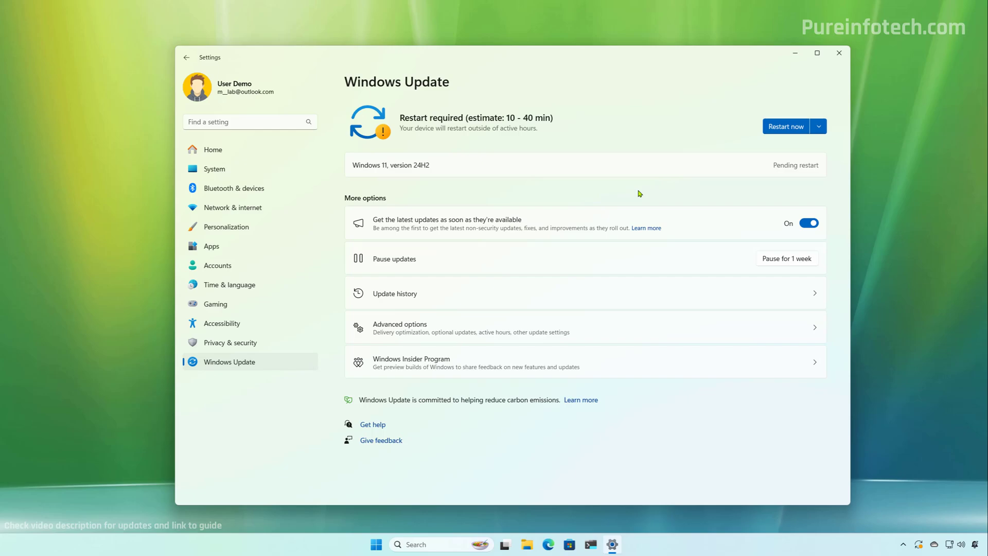
Restart the PC now to finish installing the 24H2 upgrade.
left_click(790, 131)
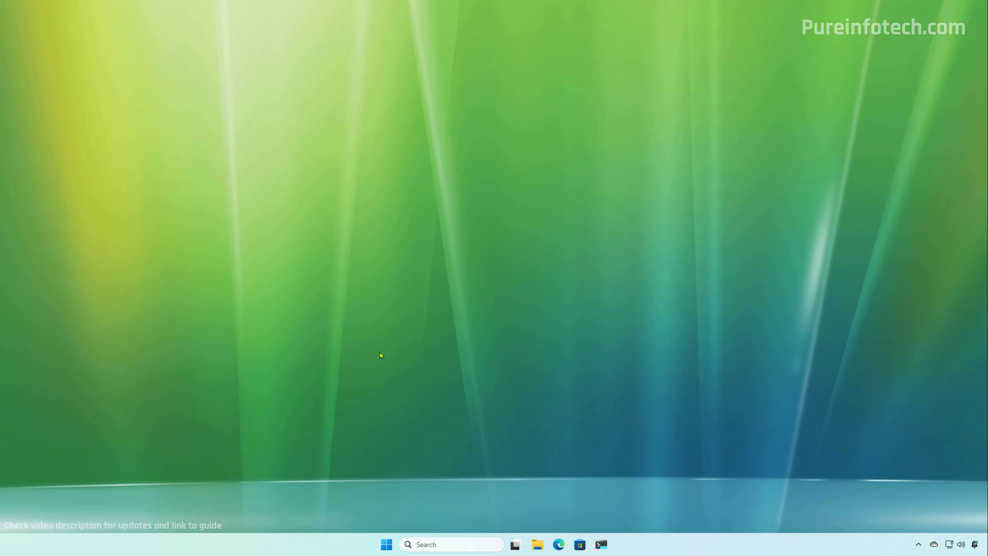
key("super")
type("setting")
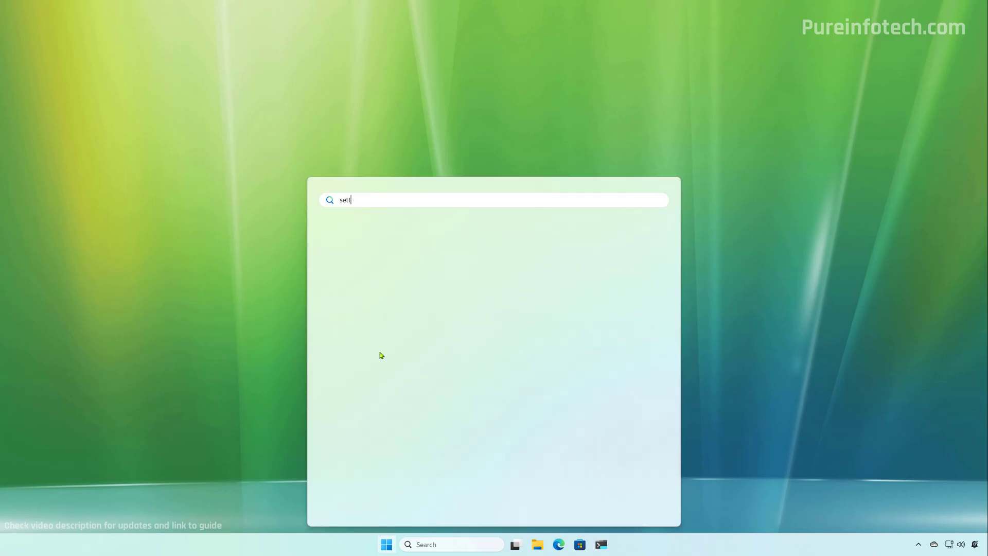
left_click(372, 279)
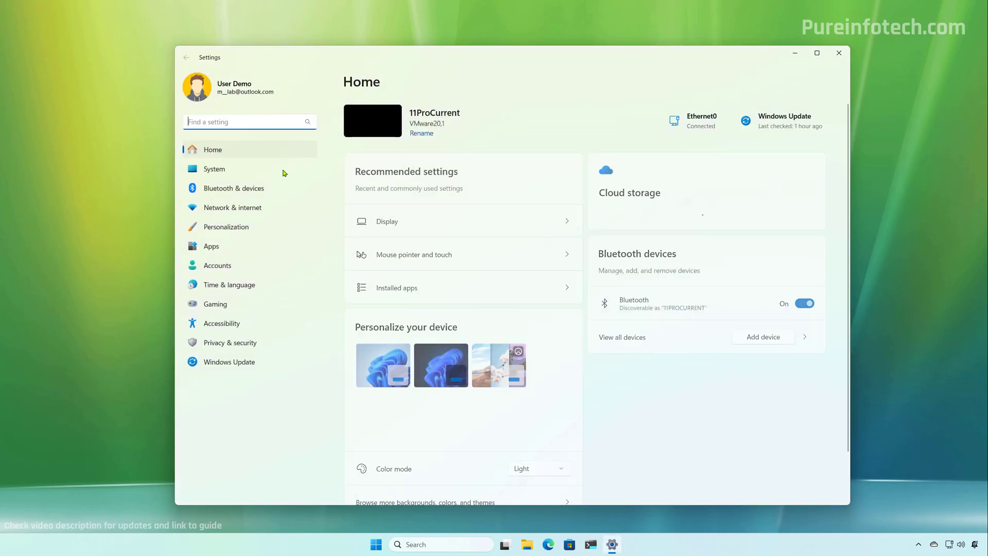
left_click(283, 170)
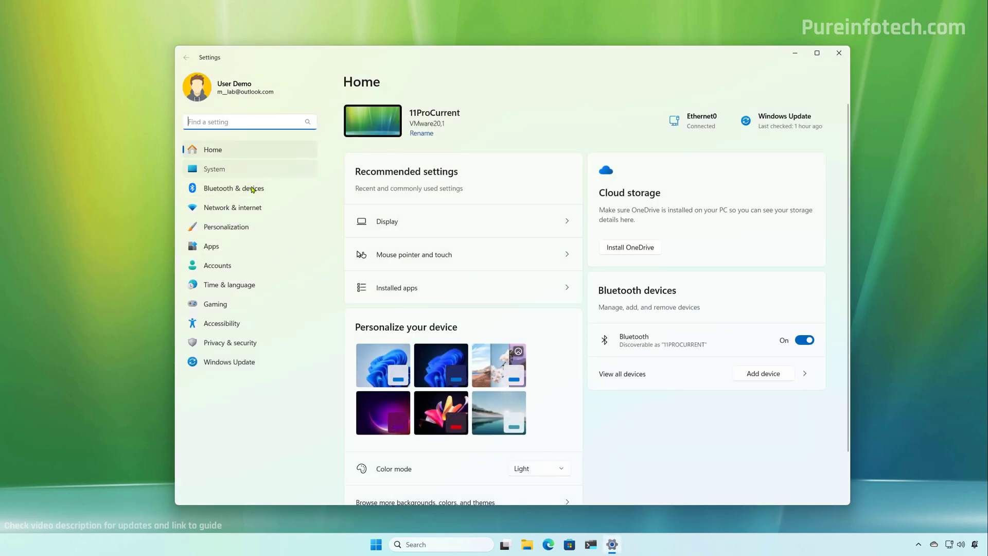
scroll(463, 361, "down", 5)
left_click(515, 467)
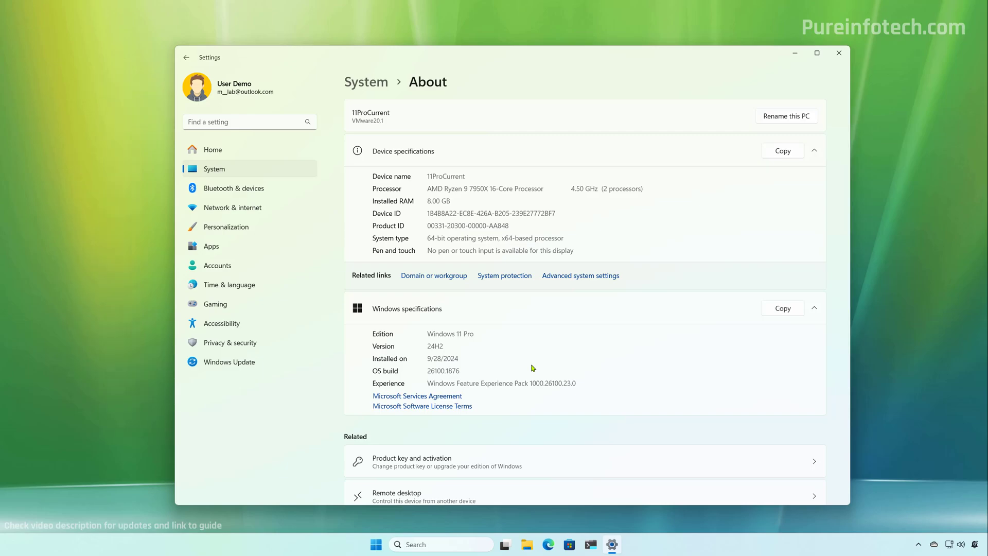
key("alt+F4")
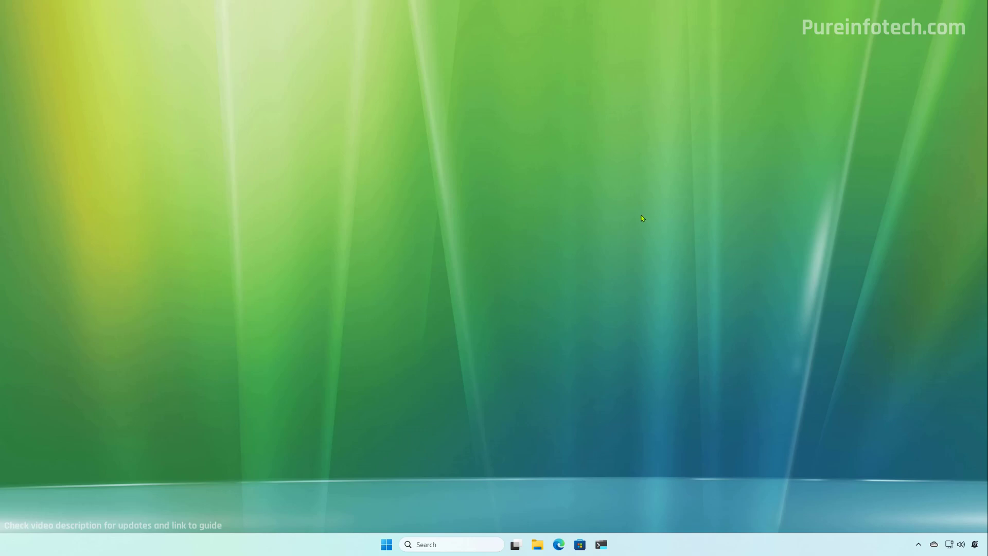
key("super")
type("run")
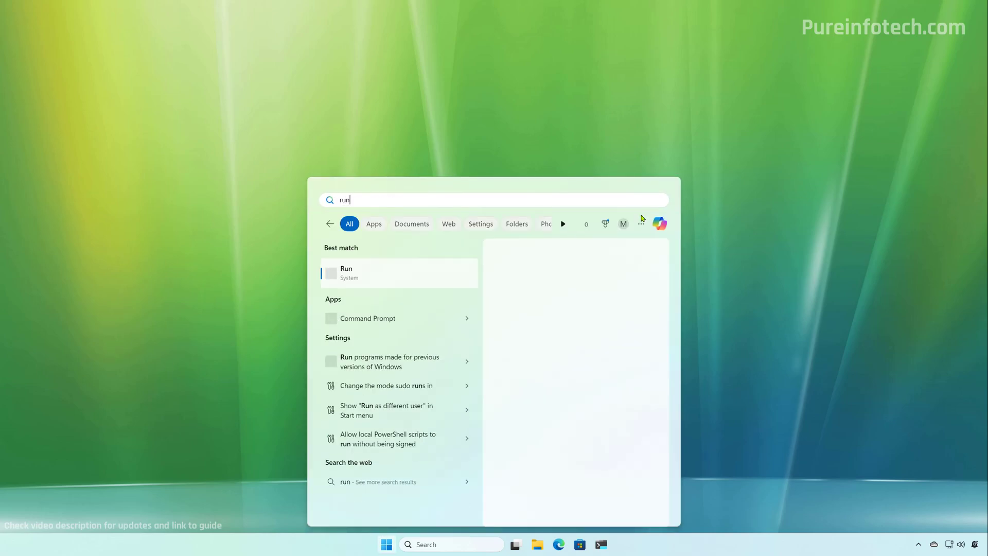
key("Return")
left_click_drag(144, 432, 529, 257)
type("winver")
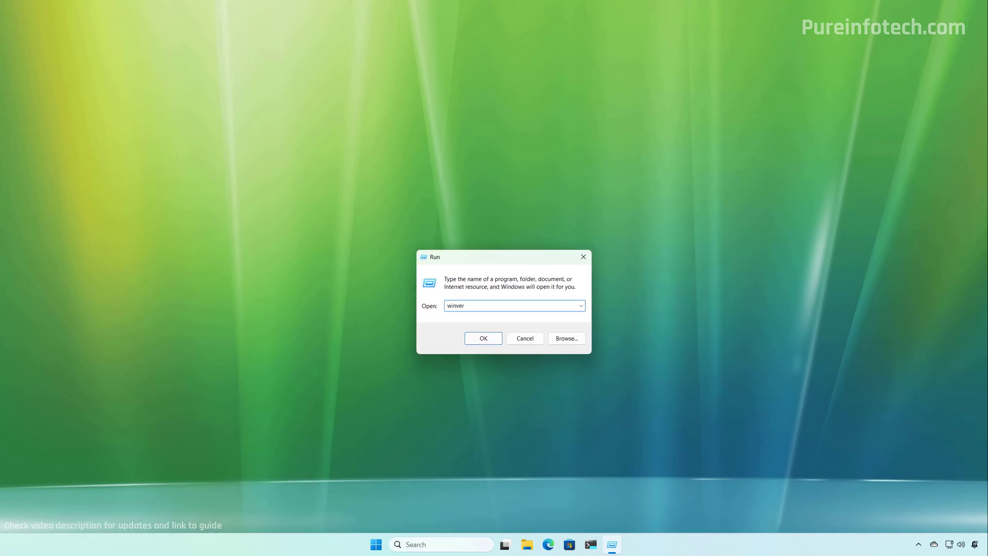
left_click(482, 339)
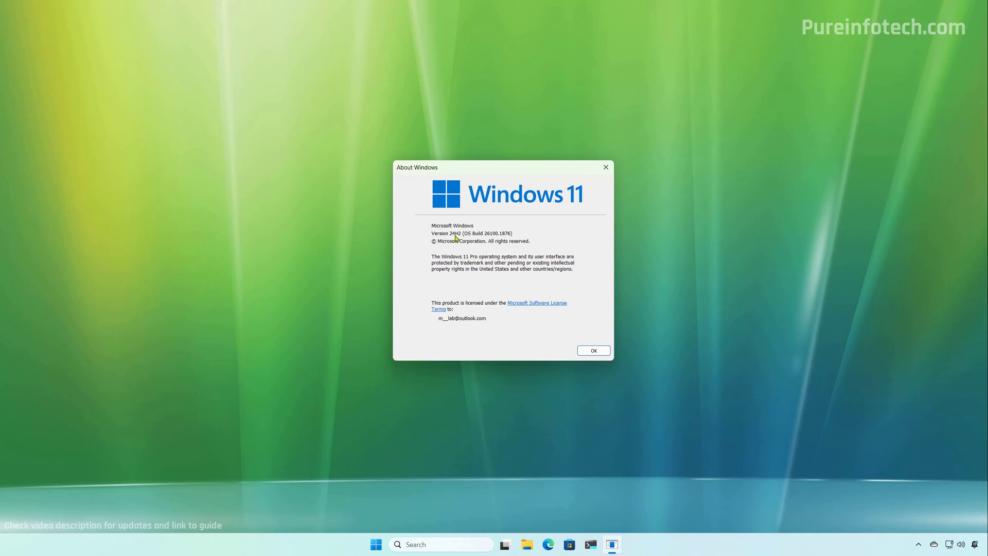
left_click(593, 351)
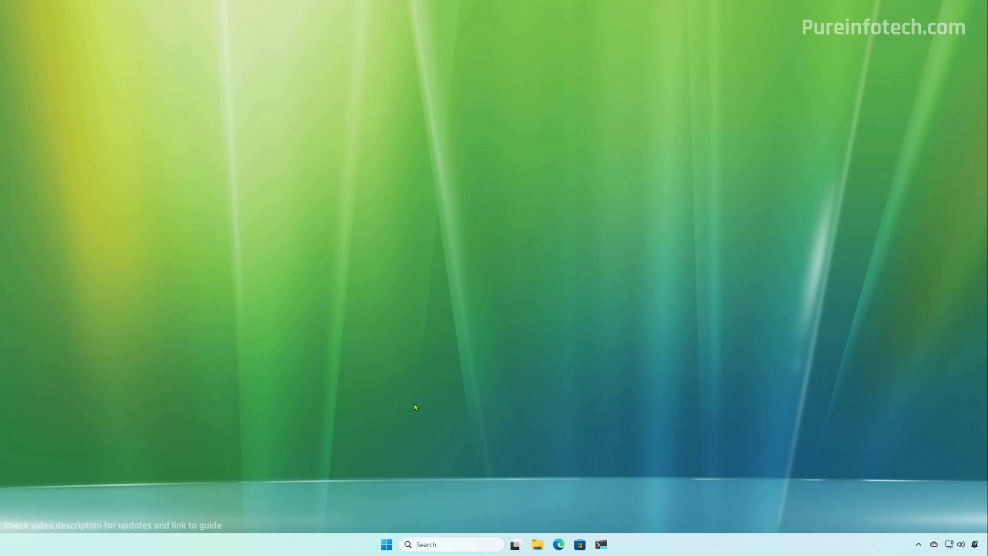
Reopen Settings from a Start search for 'setting' and go to Windows Update.
key("super")
key("super")
key("super")
type("setting")
key("Return")
left_click(236, 360)
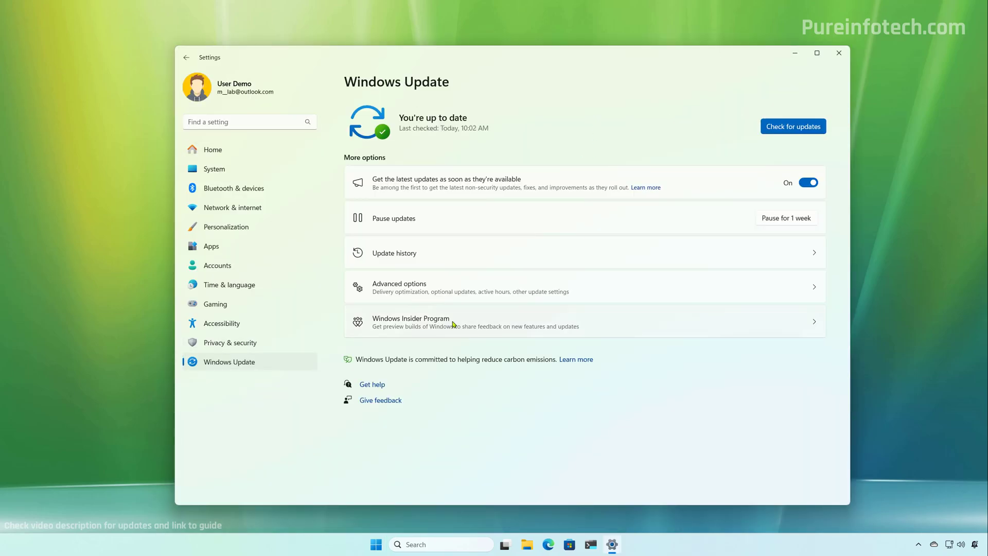
Review the Insider settings channel choices, then return to the main Windows Update page.
left_click(453, 324)
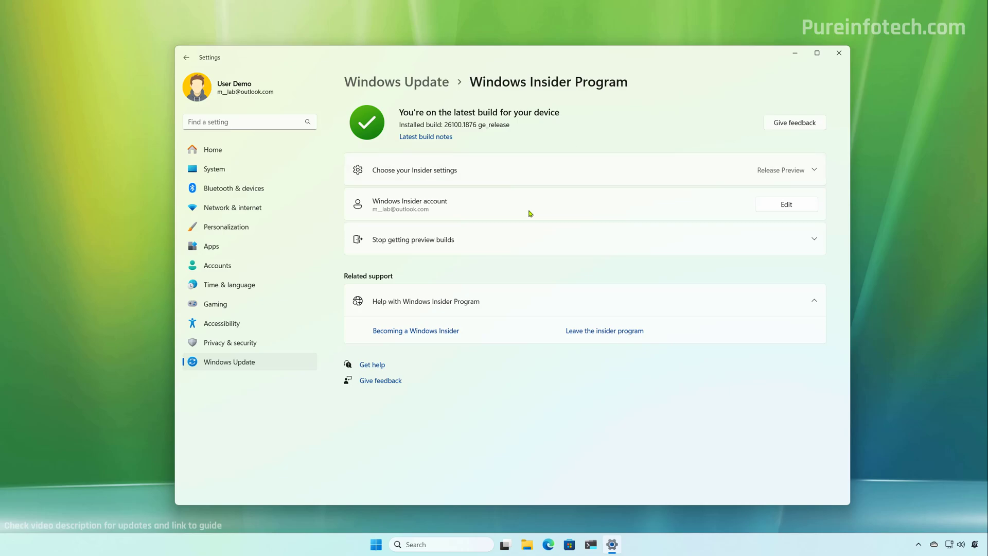
left_click(527, 177)
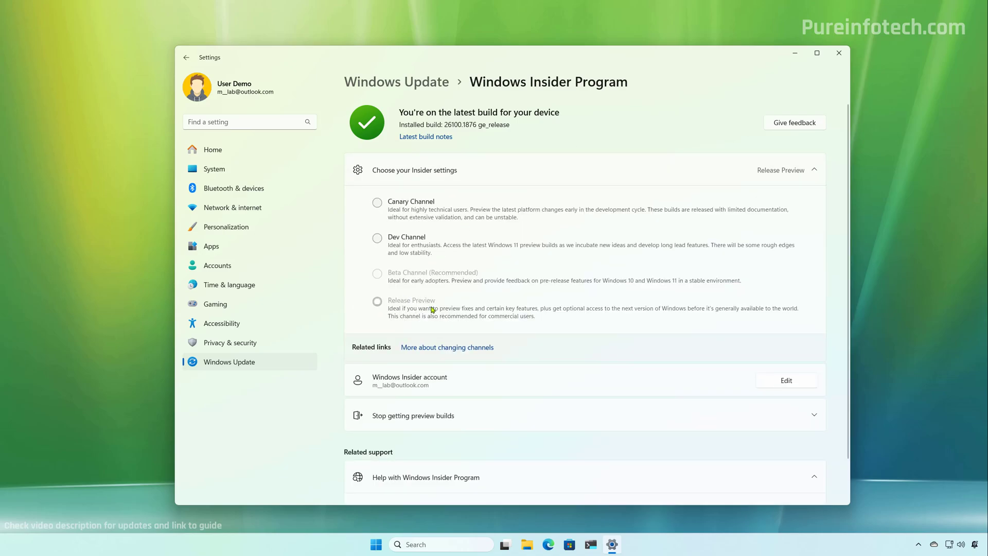
left_click(257, 364)
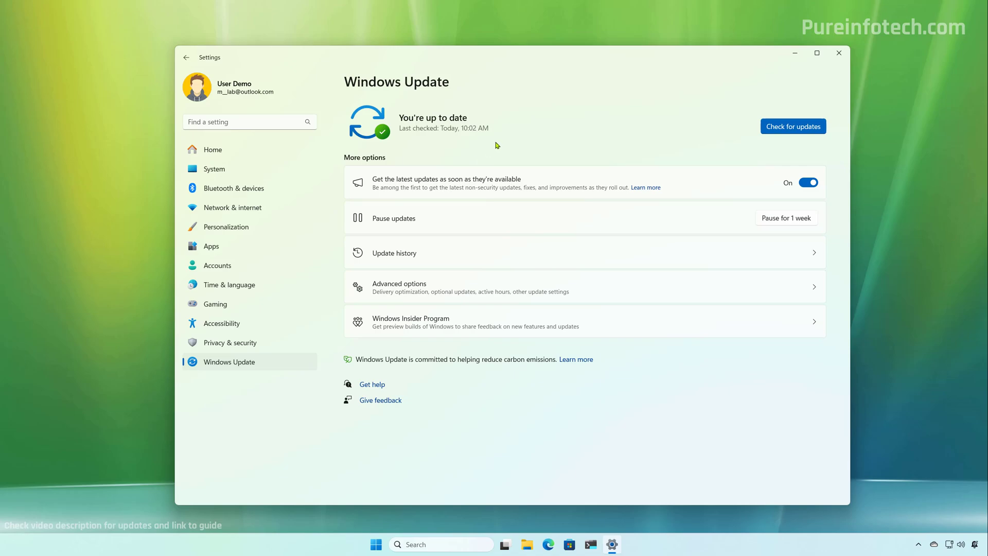
Under Windows Insider Program's Stop getting preview builds, turn on 'Unenroll this device when the next version of Windows releases'.
left_click(421, 325)
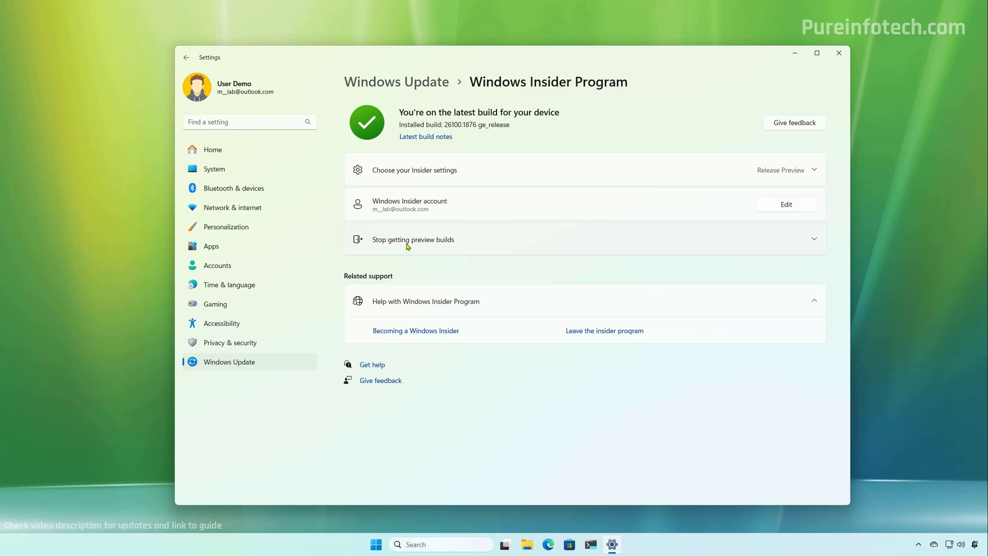
left_click(444, 245)
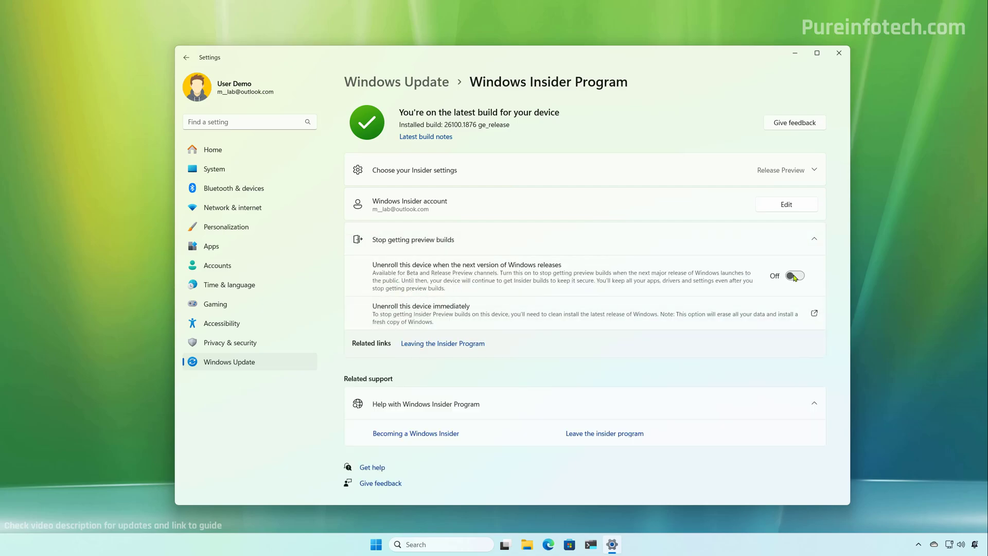
left_click(798, 280)
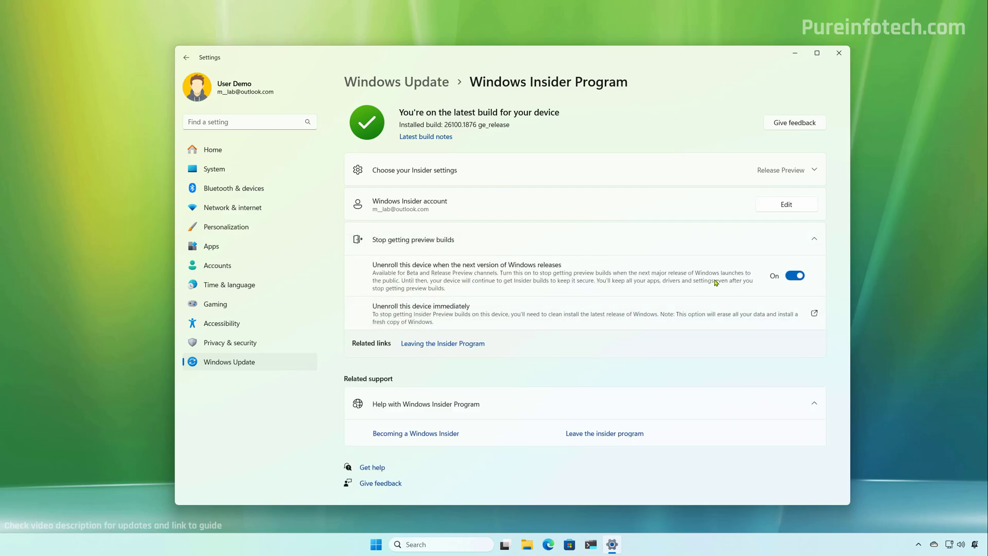